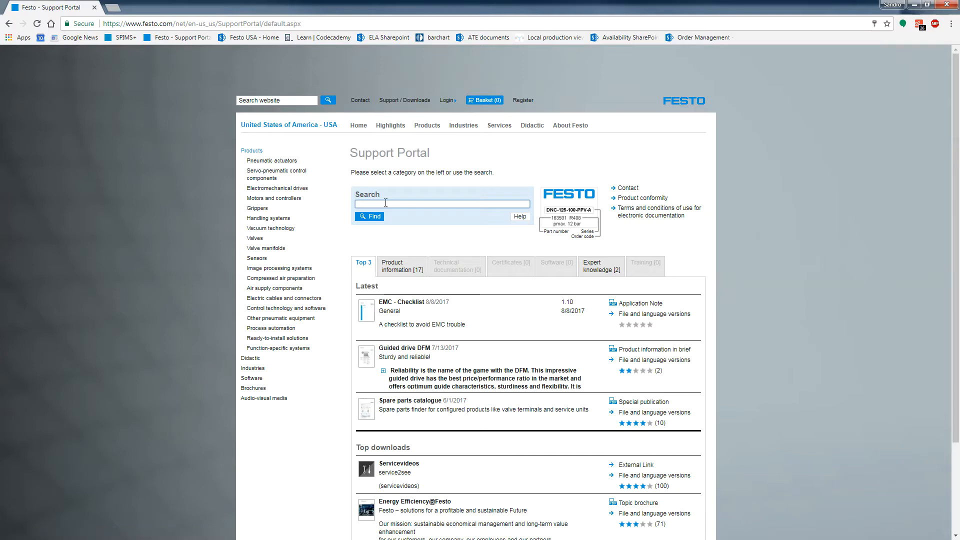
- Search the support portal for cteu-ep, choosing Bus node CTEU-EP, and show its software downloads
type("cteu-ep")
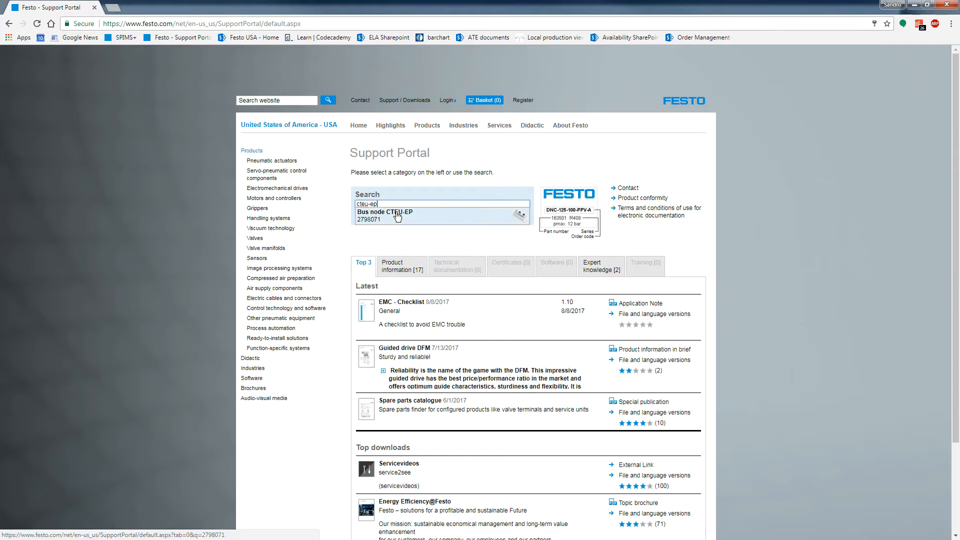
left_click(398, 216)
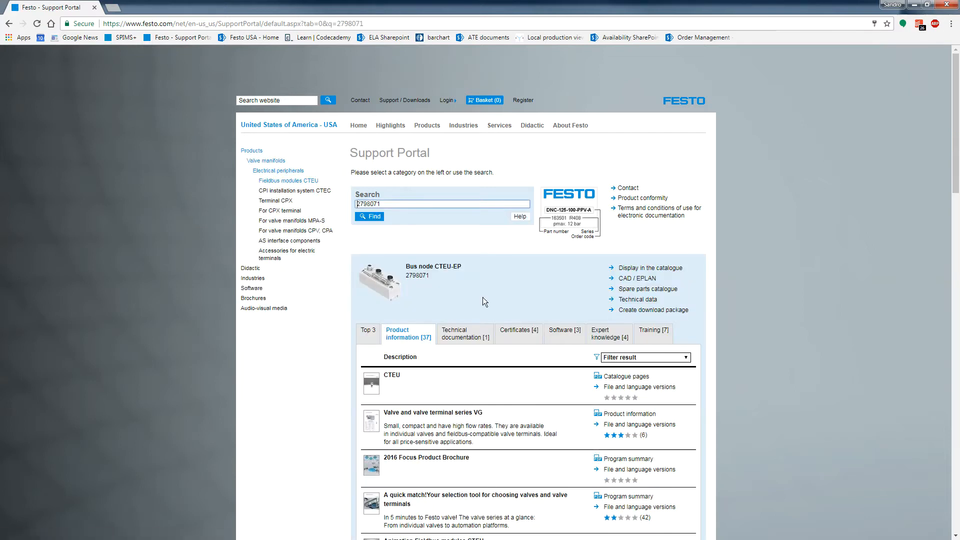
left_click(559, 331)
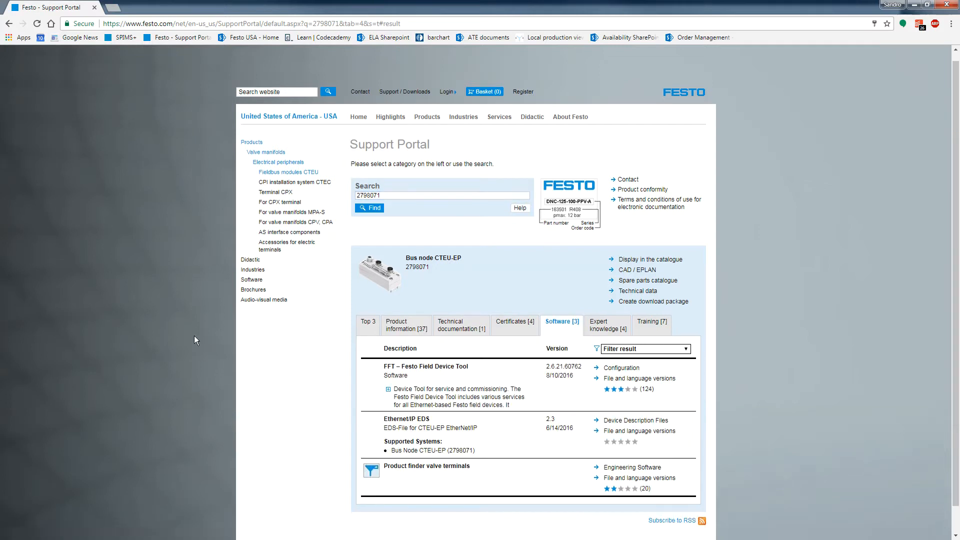
- Download the FFT – Festo Field Device Tool installer using its Configuration link
scroll(194, 336, "down", 1)
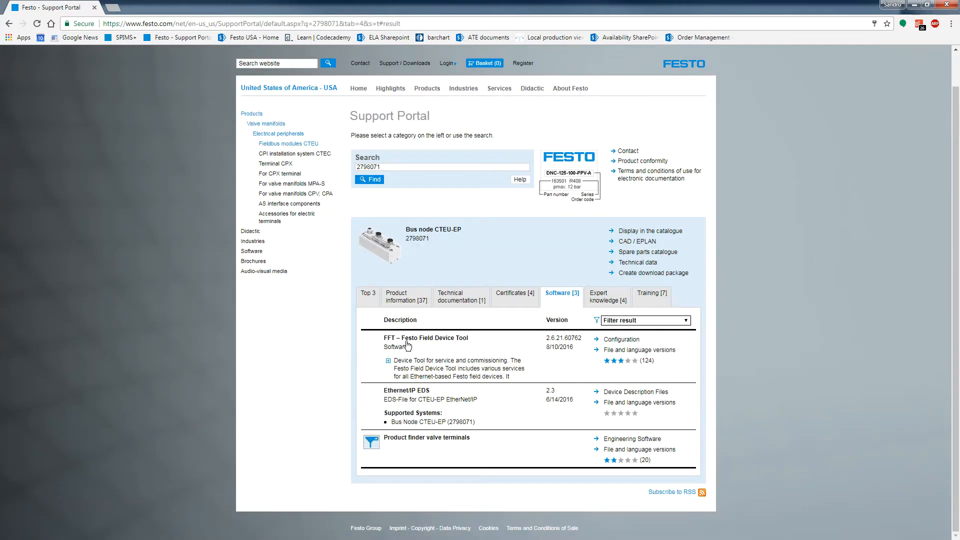
left_click(633, 342)
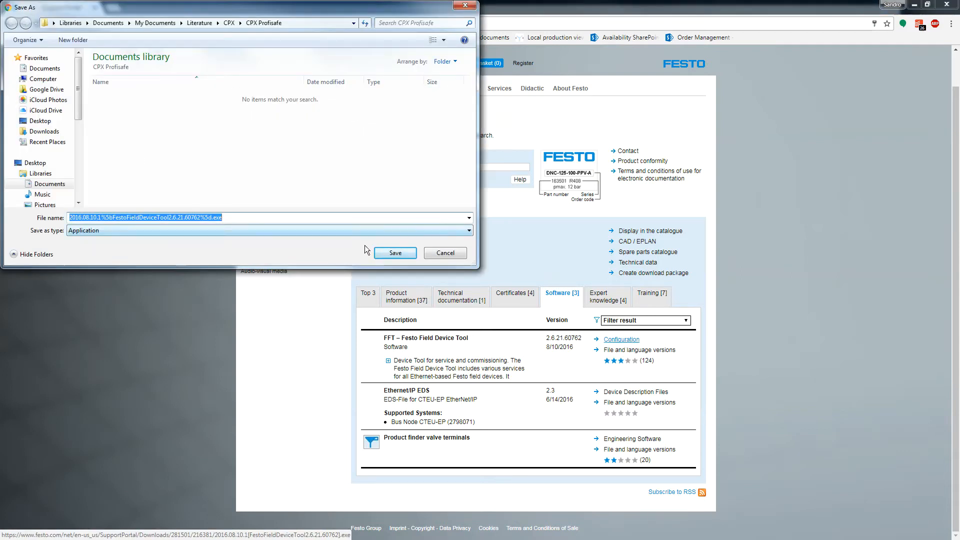
key("Return")
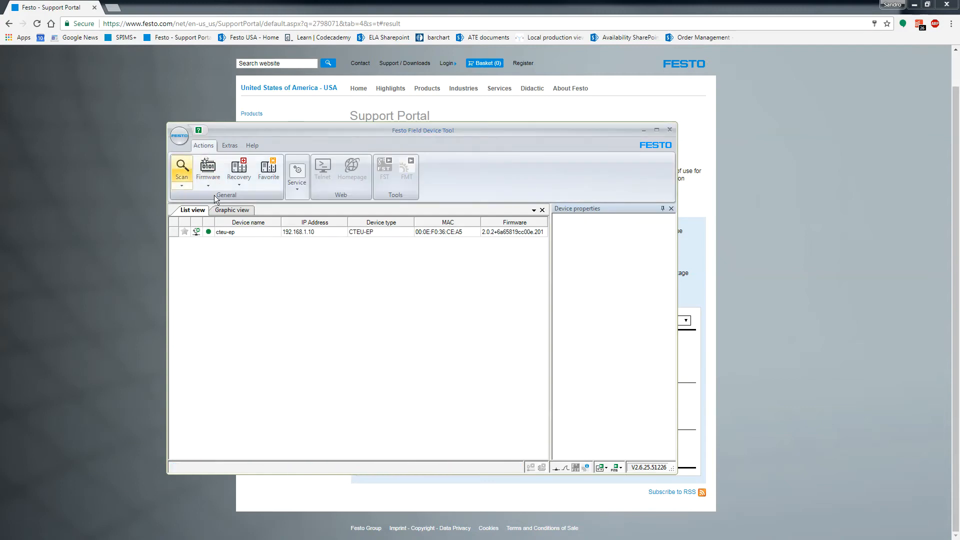
- In the Festo Field Device Tool, inspect the cteu-ep device's properties, including its firmware version
left_click(228, 235)
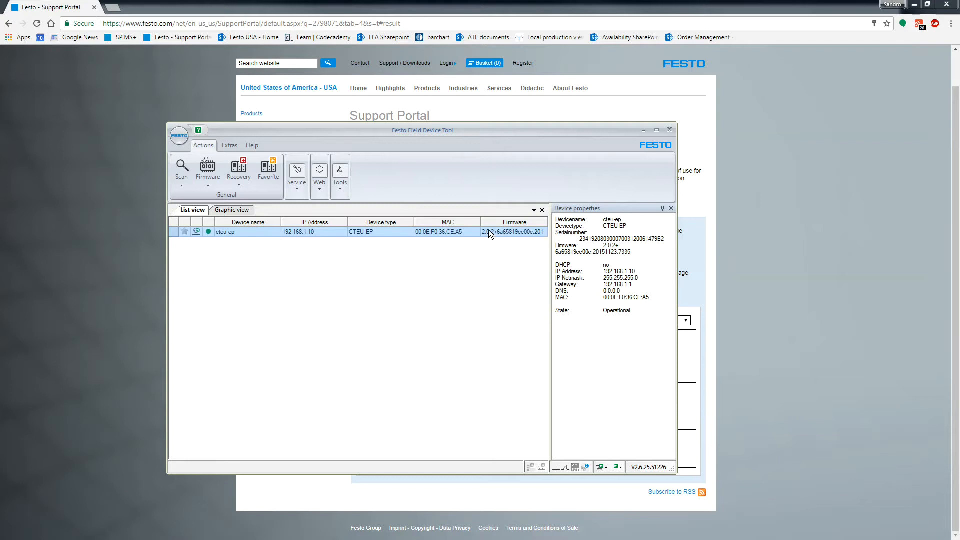
left_click(427, 279)
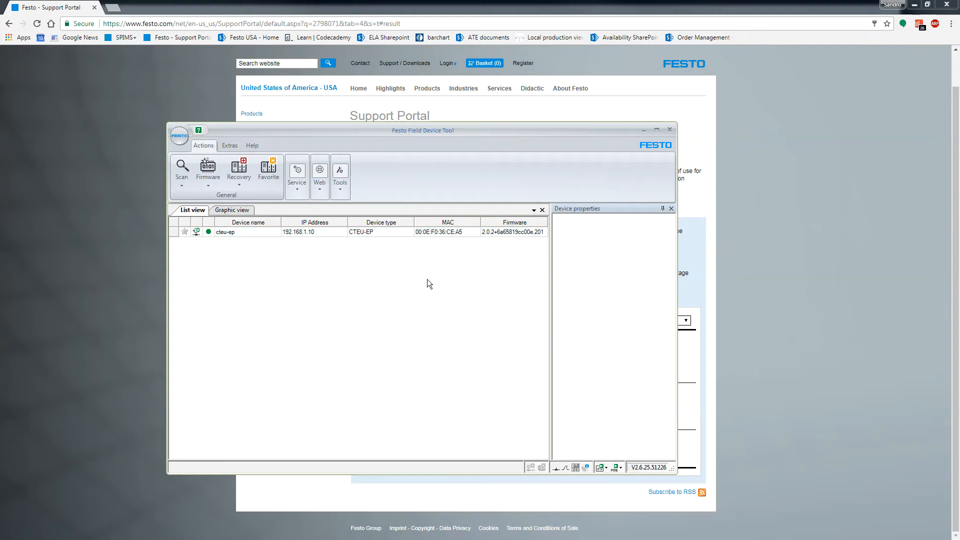
left_click(240, 235)
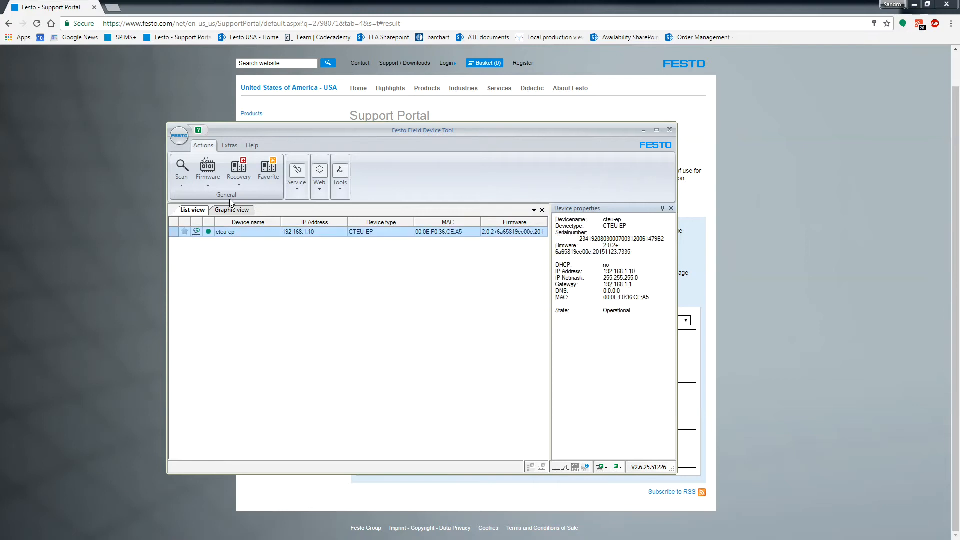
left_click(227, 146)
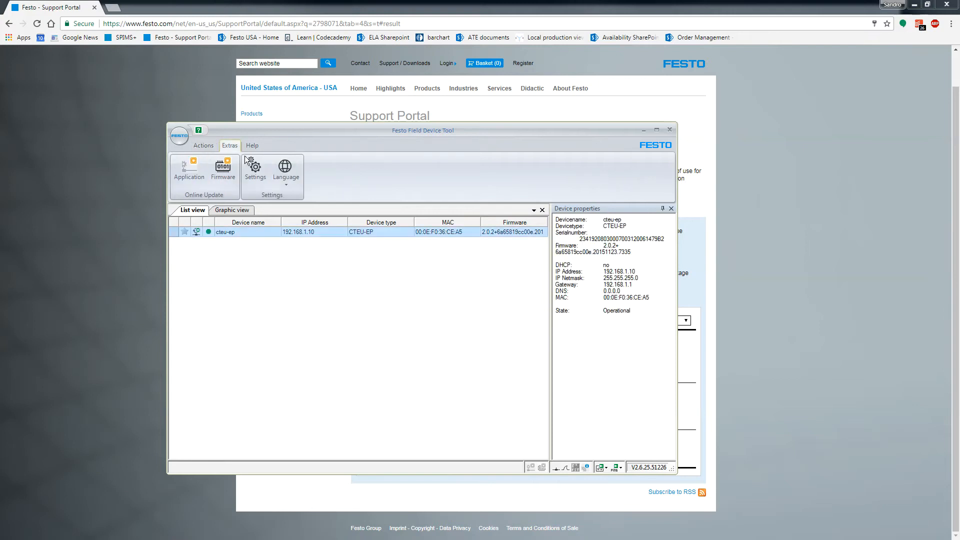
left_click(212, 146)
left_click_drag(378, 129, 398, 148)
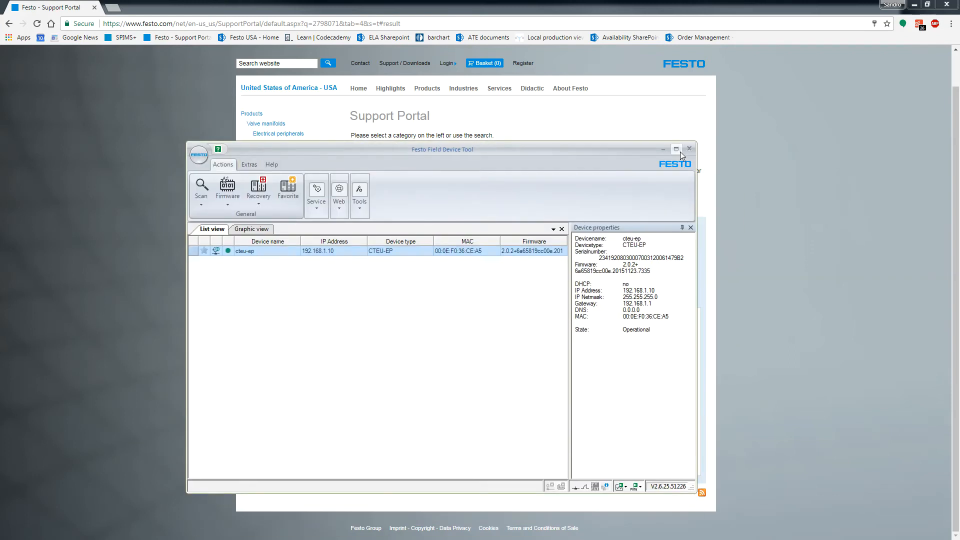
- Check the online firmware repository for CTEU-EP updates, and close it with the 2.3.0 firmware deselected
left_click(254, 168)
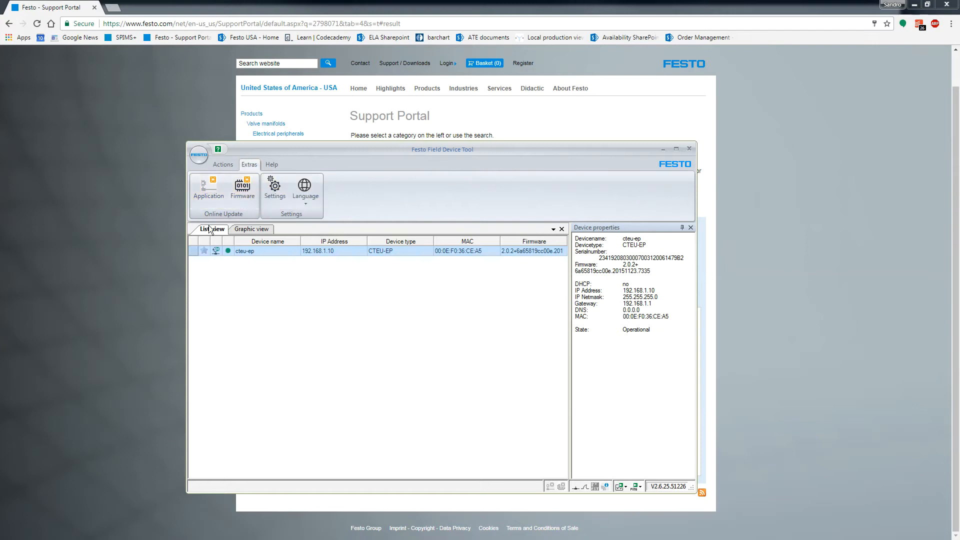
left_click(243, 191)
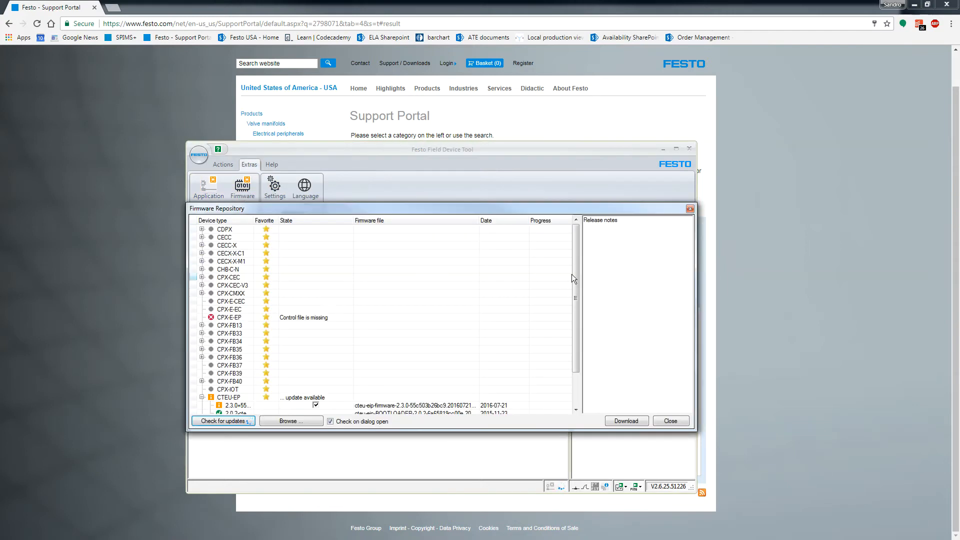
scroll(578, 303, "down", 2)
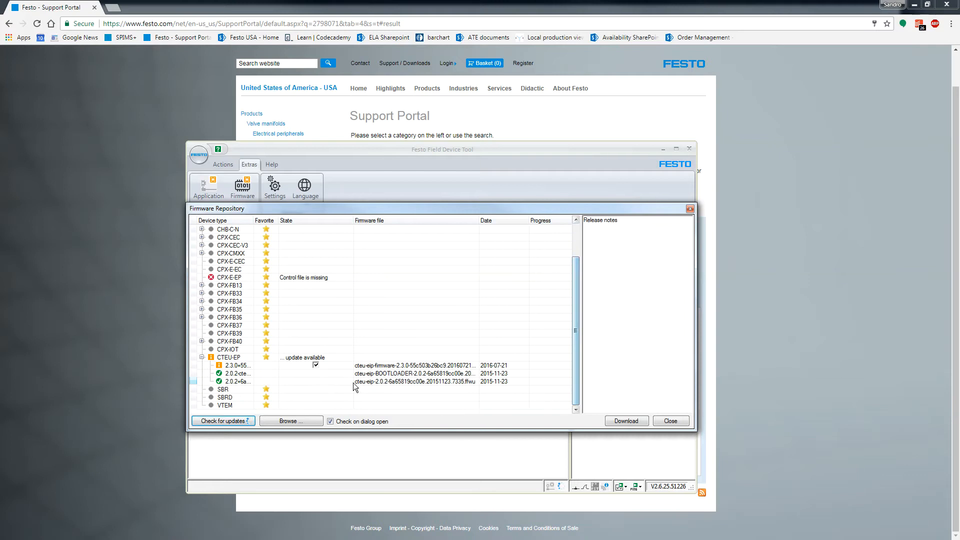
left_click(316, 365)
mouse_move(575, 288)
left_mouse_down()
mouse_move(574, 269)
mouse_move(574, 290)
left_mouse_up()
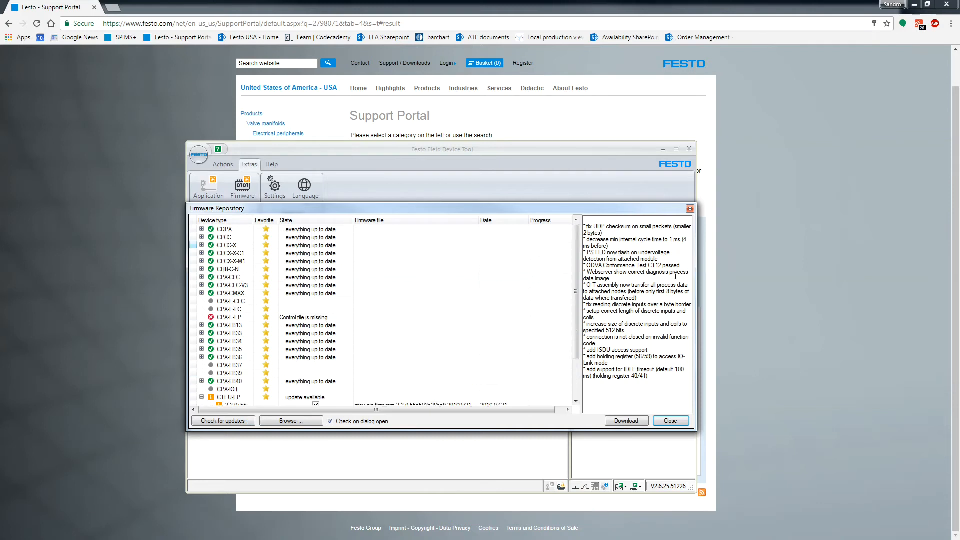
scroll(579, 289, "down", 2)
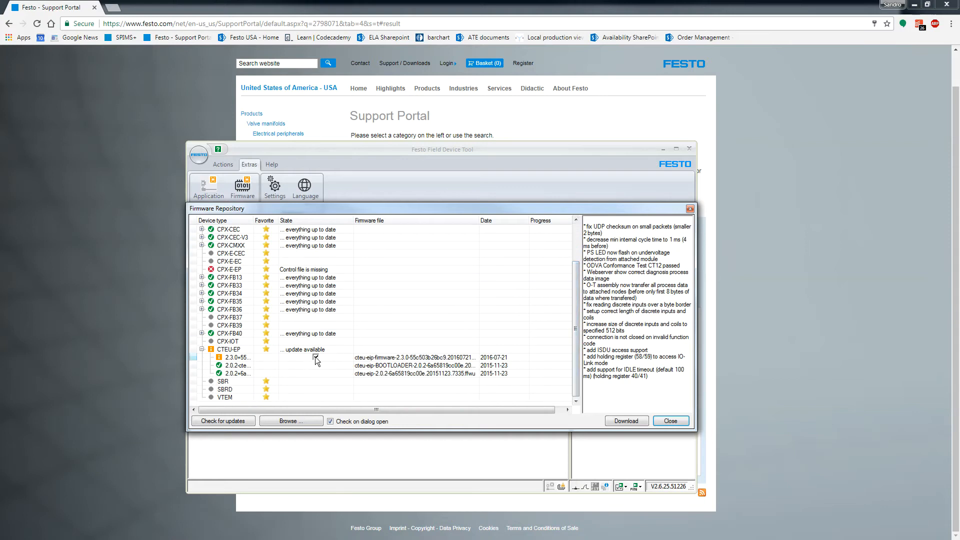
left_click(316, 357)
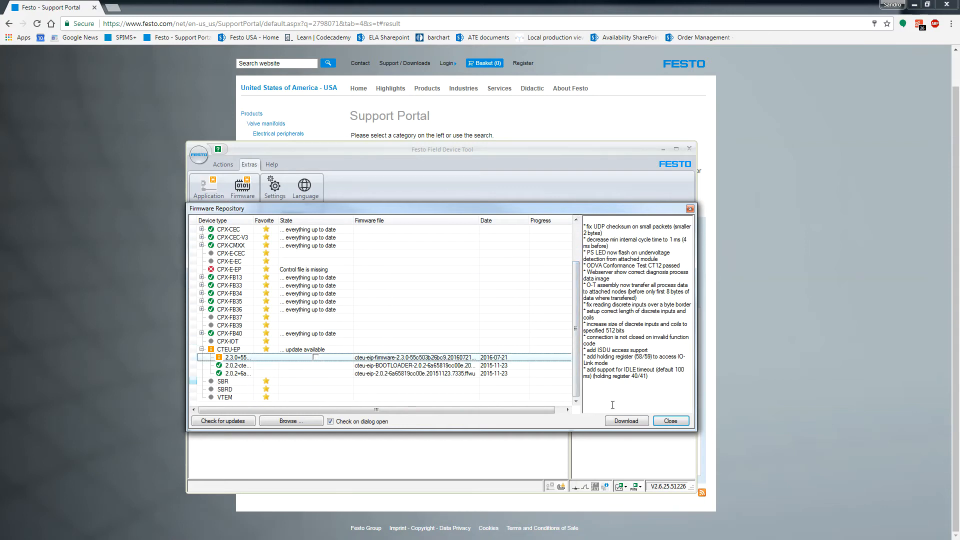
left_click(668, 424)
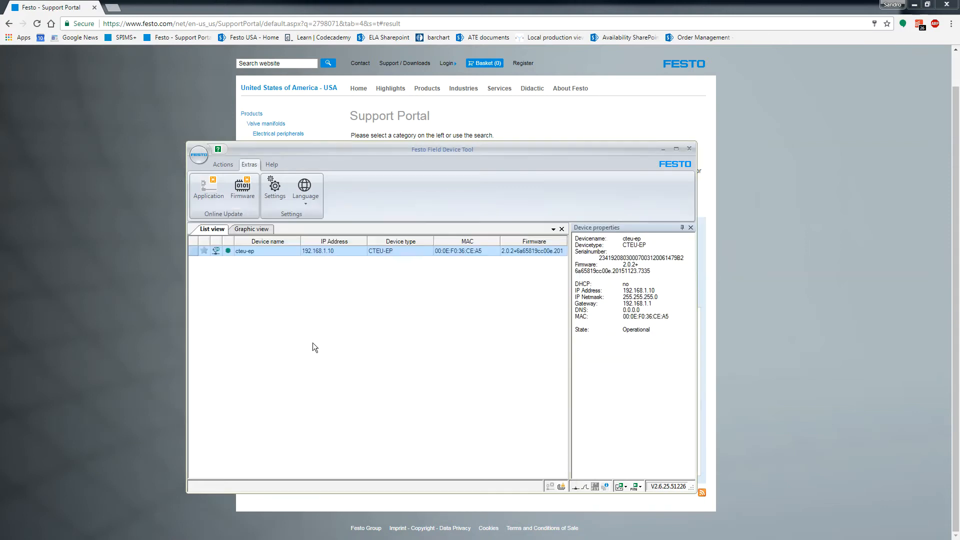
- Open the firmware downloader for the cteu-ep device, allowing the device to reboot and connect
left_click_drag(411, 149, 436, 126)
left_click(350, 316)
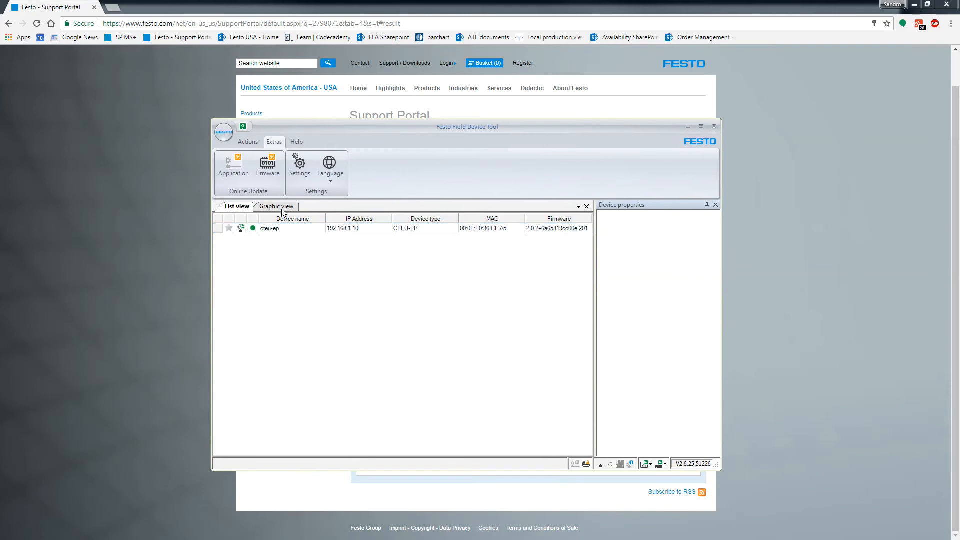
left_click(271, 230)
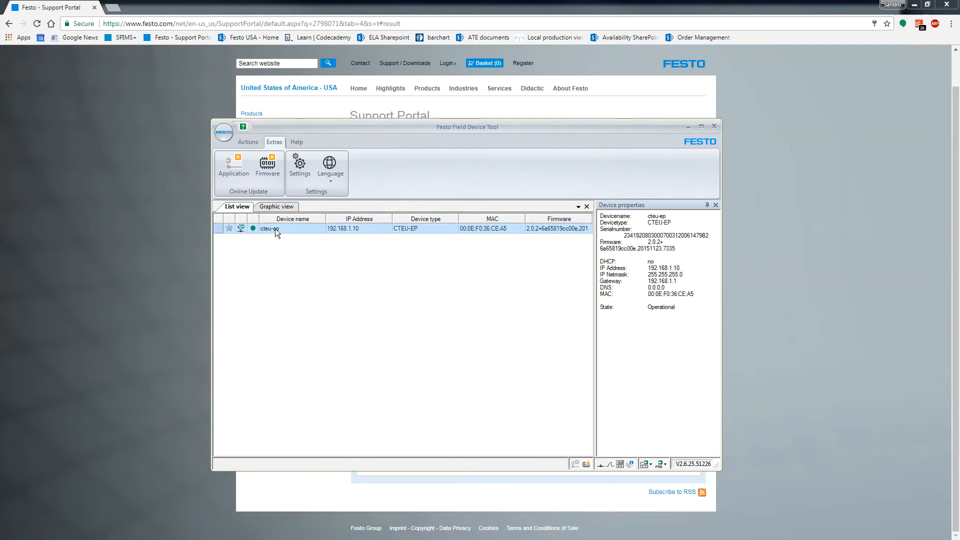
right_click(275, 229)
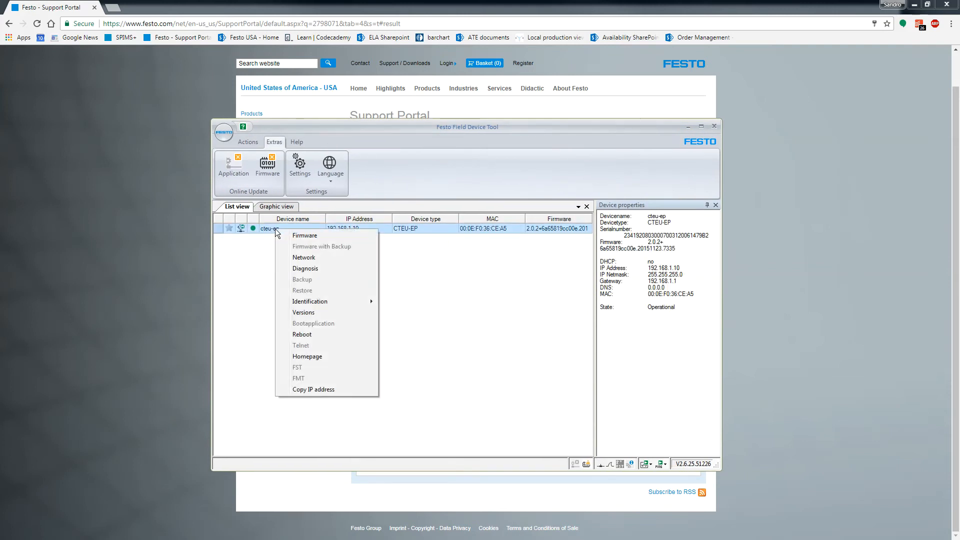
left_click(310, 235)
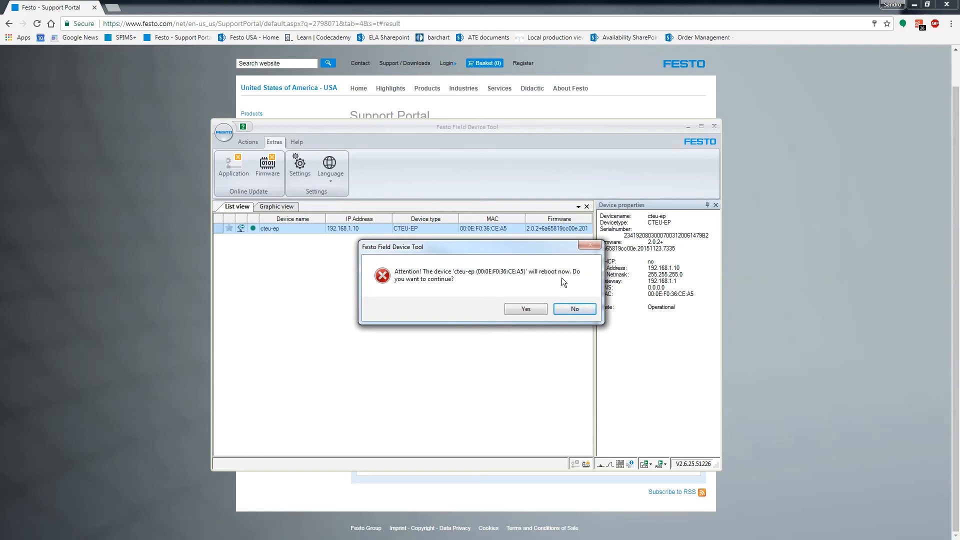
left_click(529, 308)
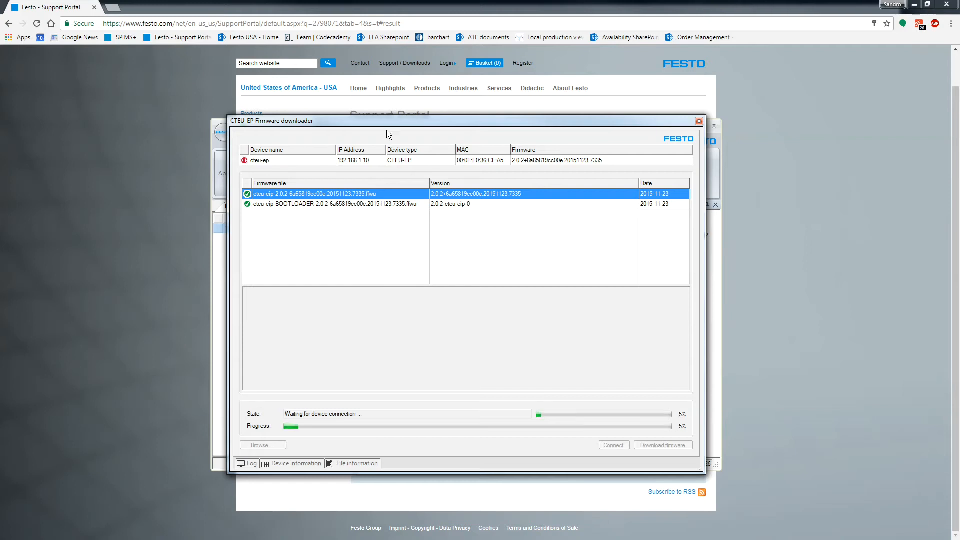
left_click_drag(479, 139, 565, 161)
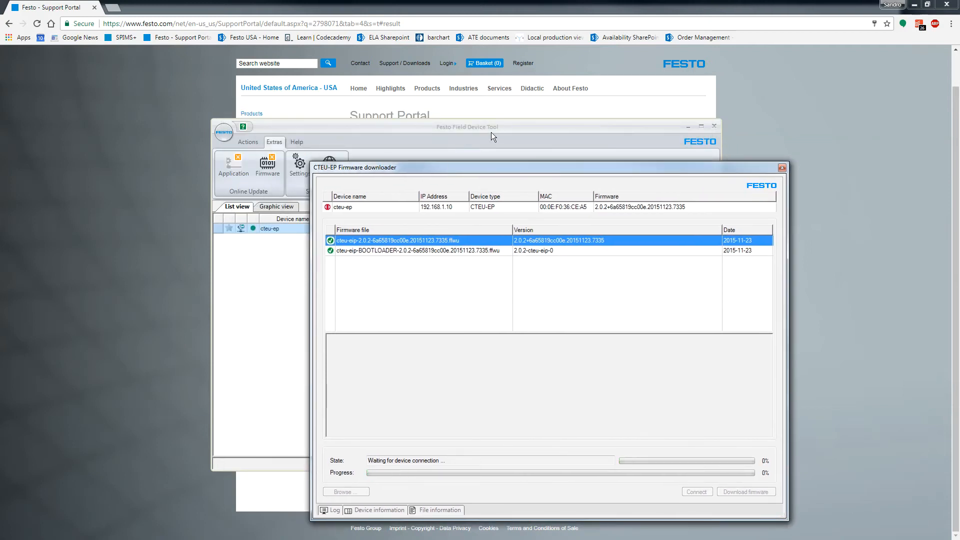
left_click(564, 308)
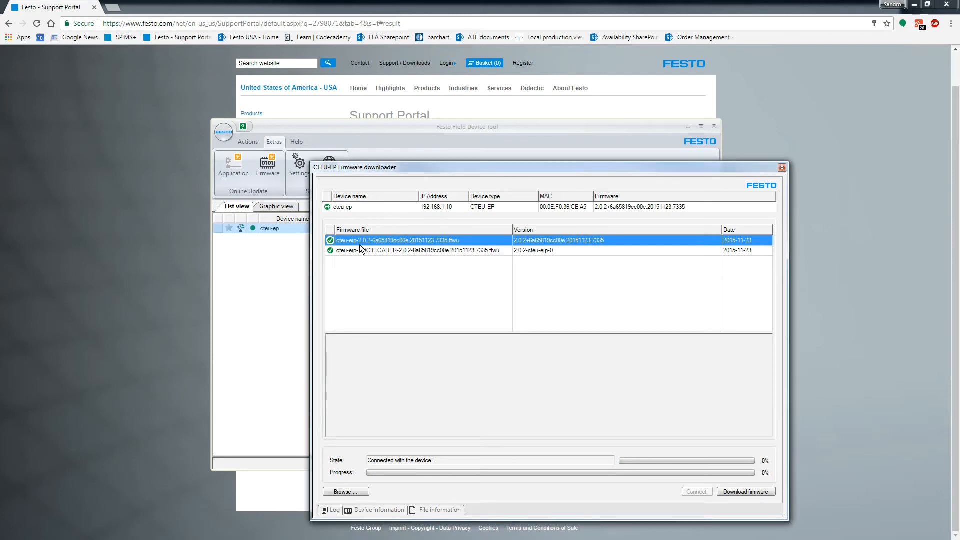
- Highlight the 2.0.2 bootloader file in the downloader's firmware list
left_click(375, 253)
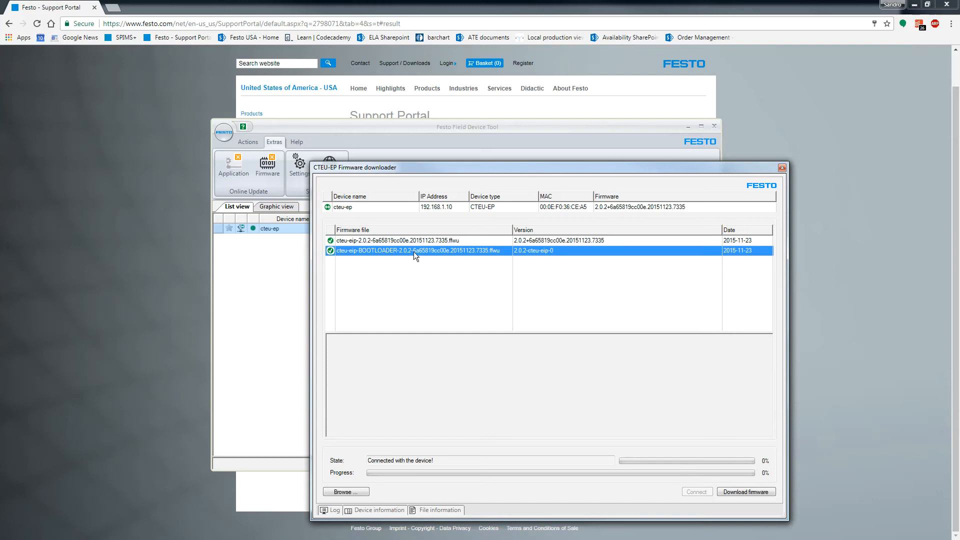
left_click_drag(437, 171, 384, 103)
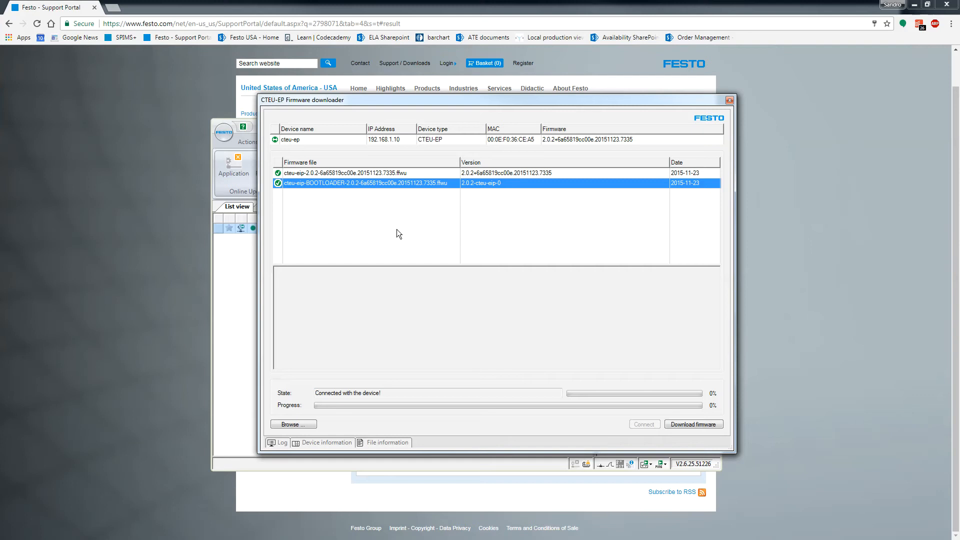
mouse_move(427, 107)
left_mouse_down()
mouse_move(431, 214)
mouse_move(427, 101)
left_mouse_up()
- Load cteu-eip-firmware-2.3.0-55c503b26bc9.20160721.9438.ffwu into the downloader from the Documents library's Firmwares\CTEU-EP folder
left_click(302, 423)
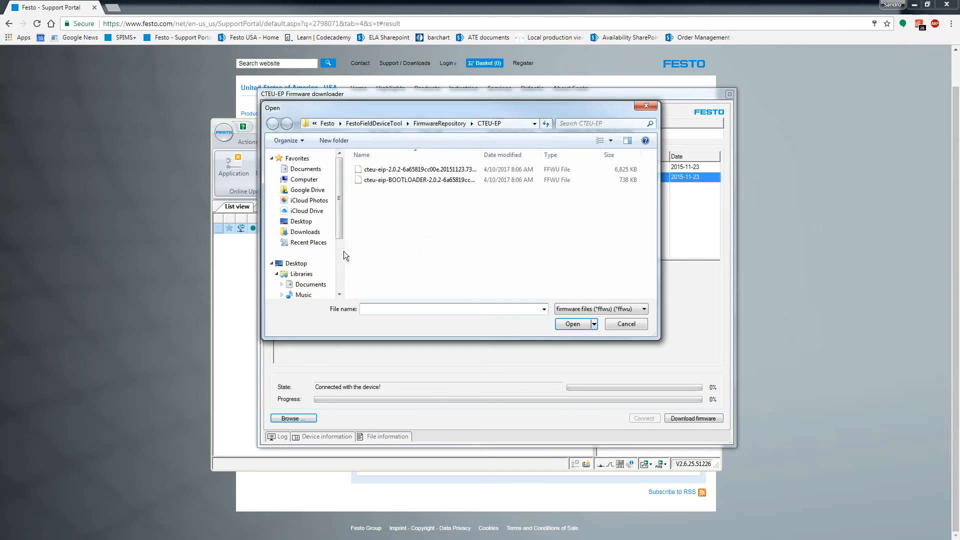
left_click(383, 123)
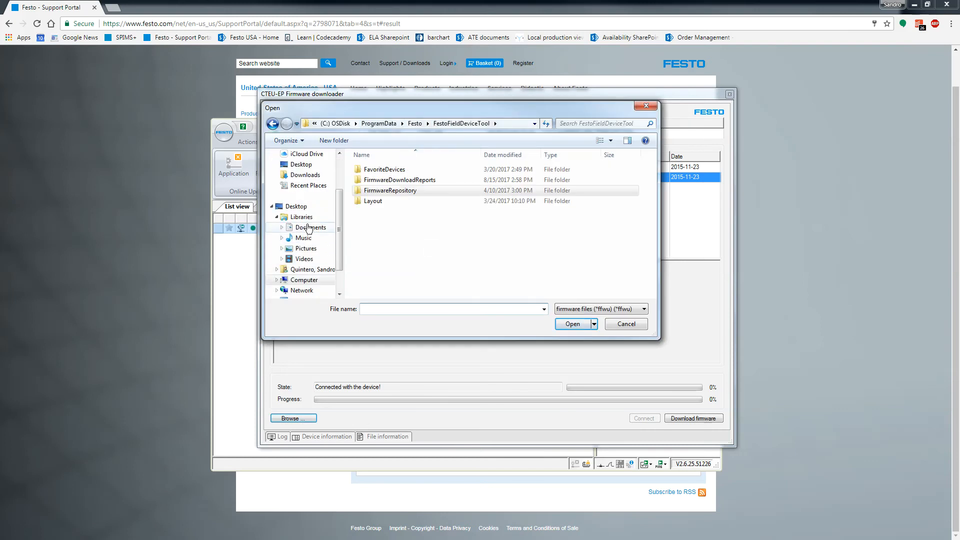
left_click(310, 228)
type("fir")
key("Return")
type("ct")
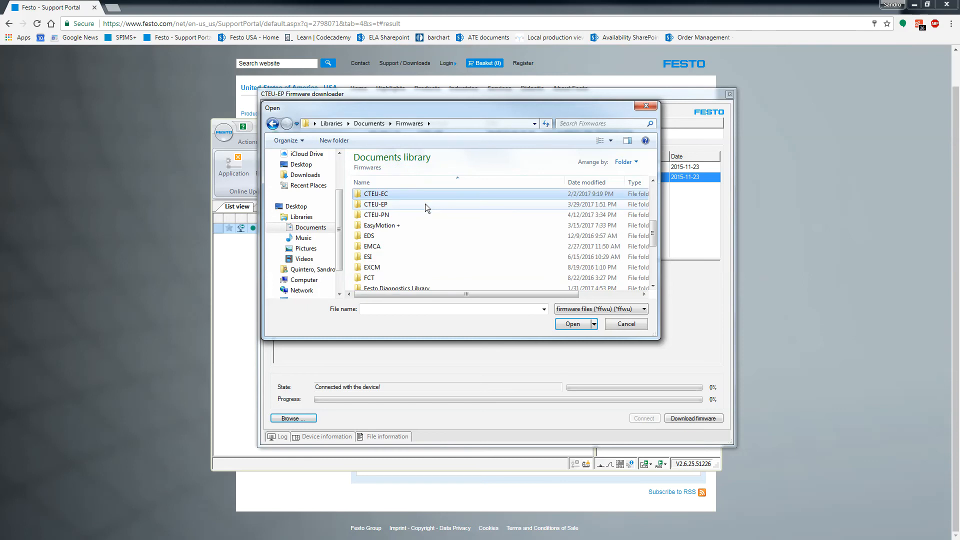
key("Down")
key("Return")
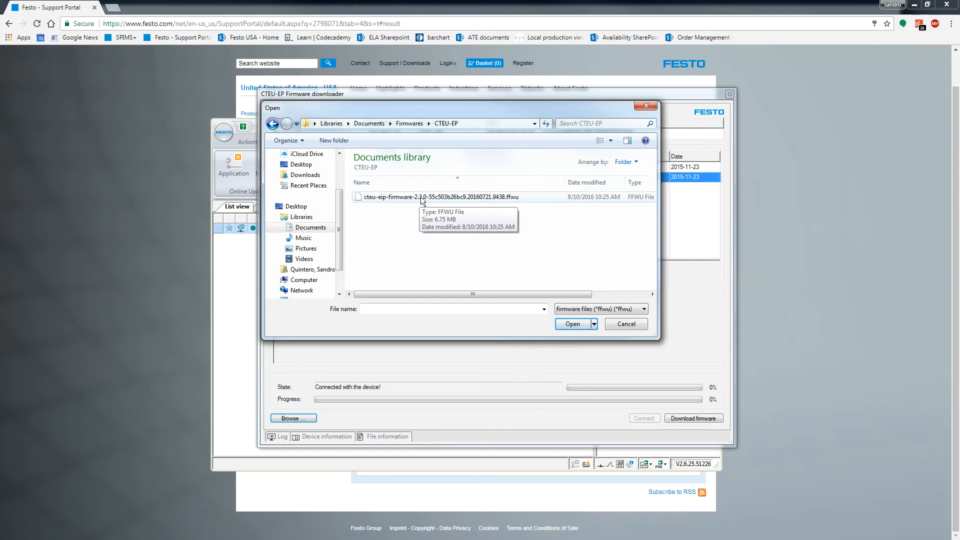
double_click(421, 198)
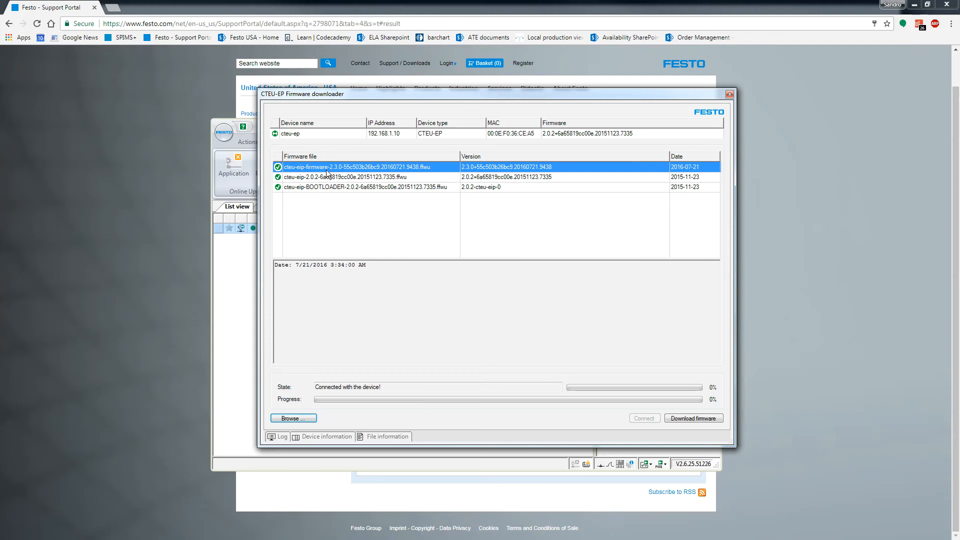
- Download the selected cteu-eip-firmware-2.3.0-55c503b26bc9.20160721.9438.ffwu file to the cteu-ep device and acknowledge its completion
left_click(344, 169)
left_click_drag(586, 98, 581, 260)
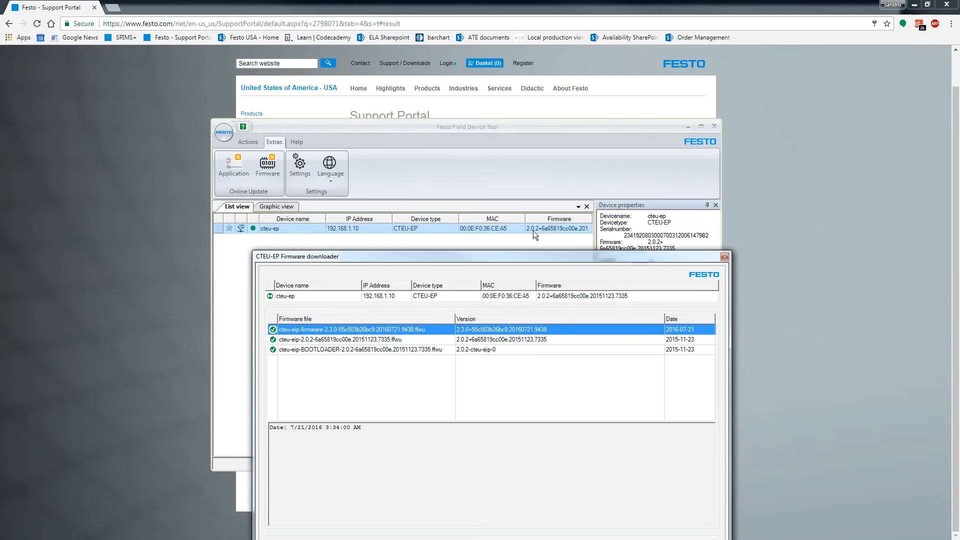
left_click_drag(539, 259, 539, 130)
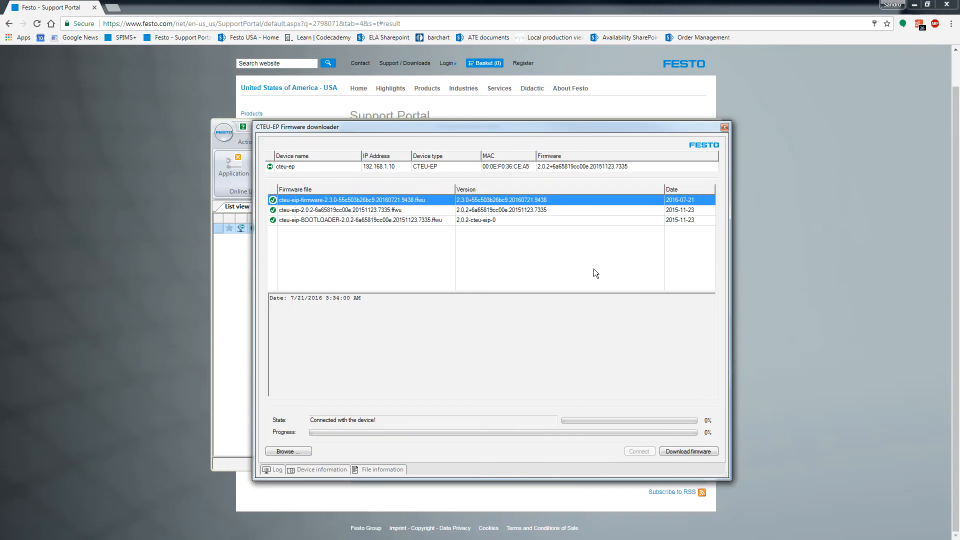
left_click(684, 452)
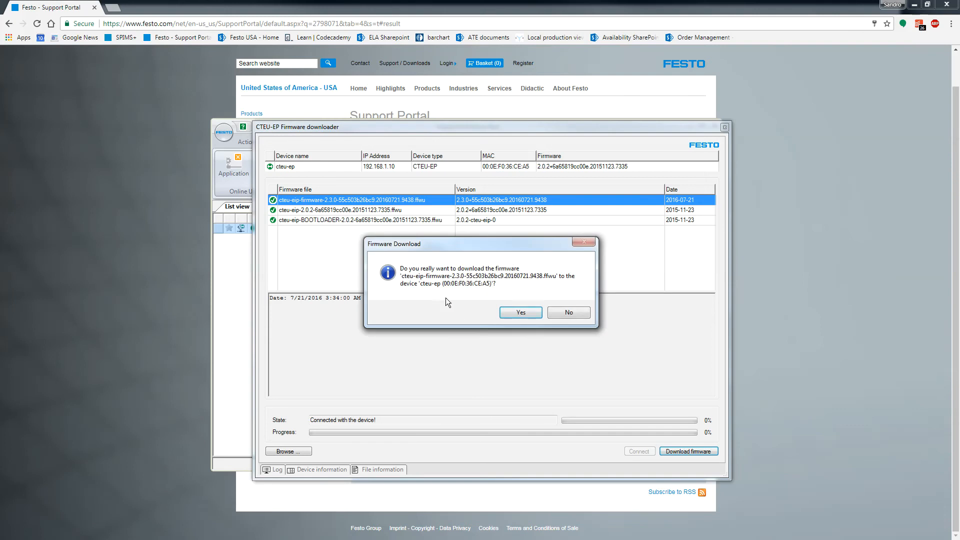
left_click(520, 312)
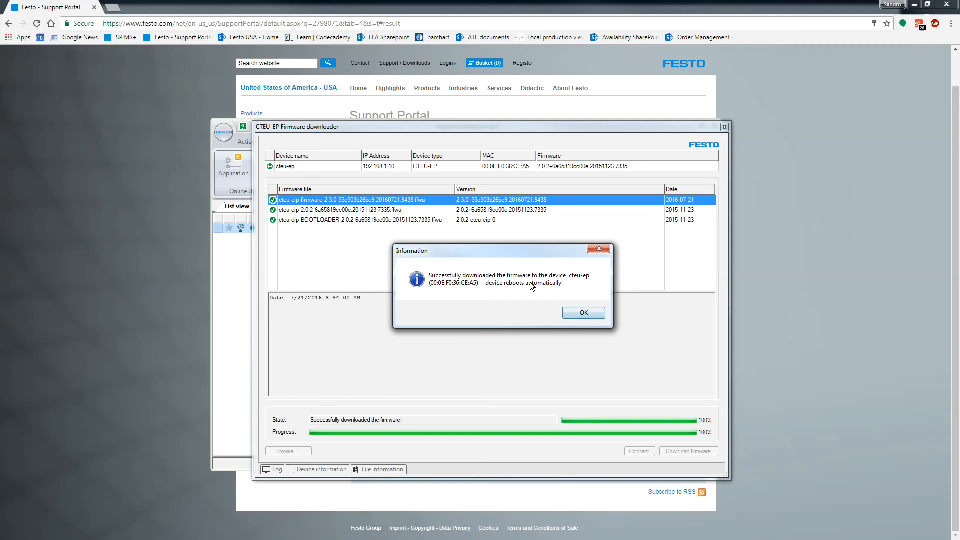
left_click(588, 312)
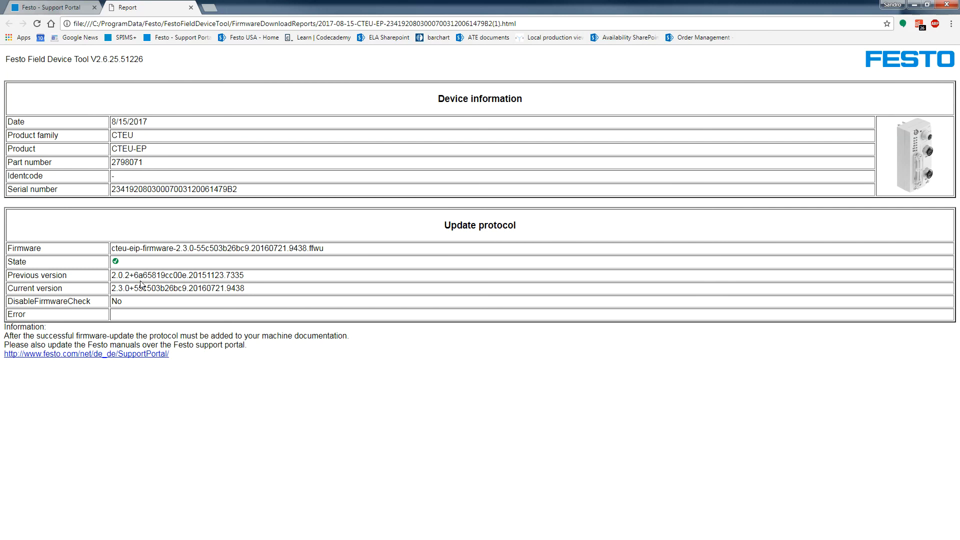
- Compare the previous and current firmware versions in the report's update protocol, and close the report
left_click_drag(245, 276, 14, 277)
left_click_drag(248, 290, 7, 289)
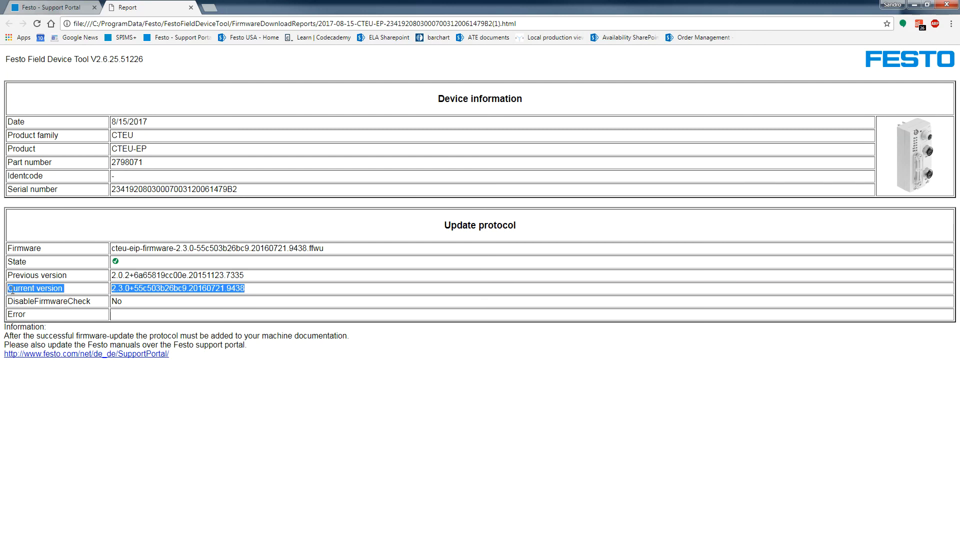
left_click(131, 267)
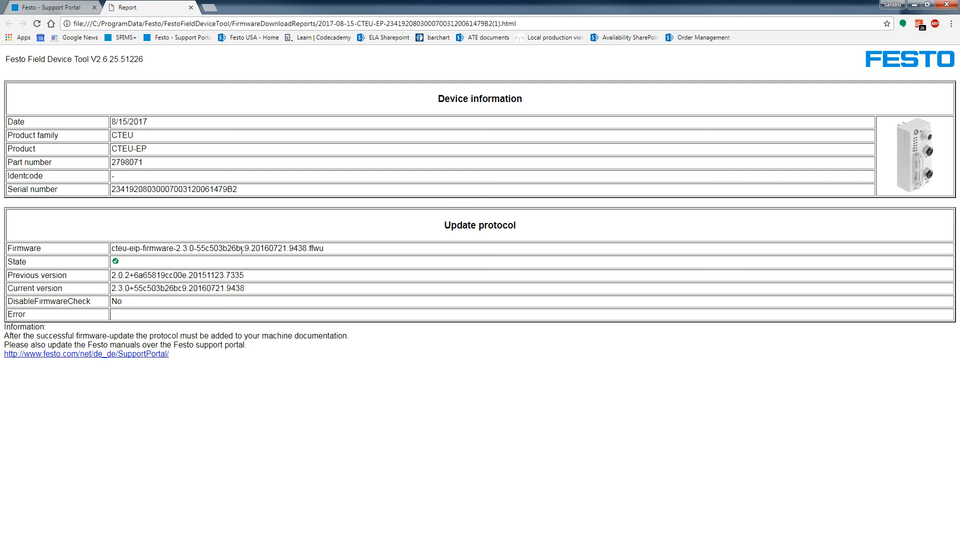
left_click(191, 7)
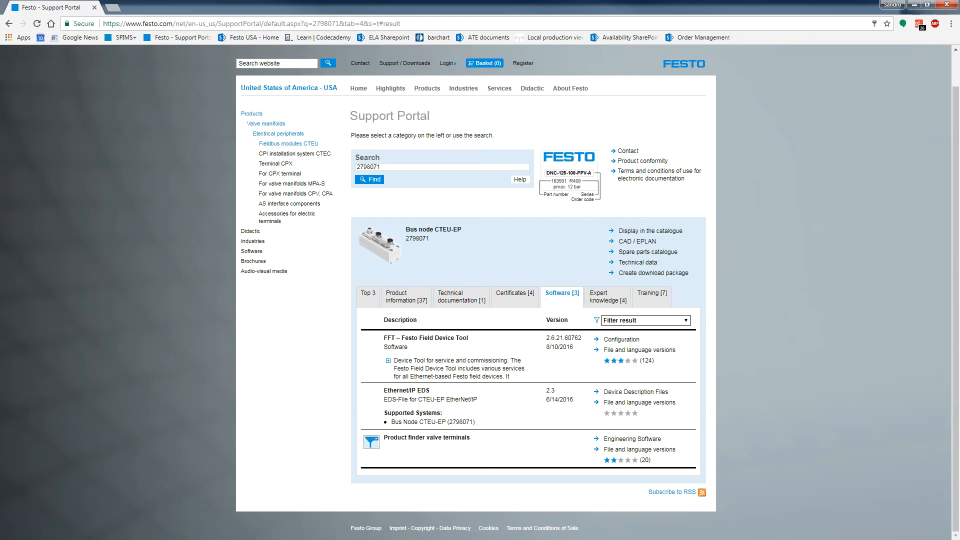
- Switch back to the Festo Field Device Tool, close the firmware downloader, and show the cteu-ep device's properties
key("alt+Tab")
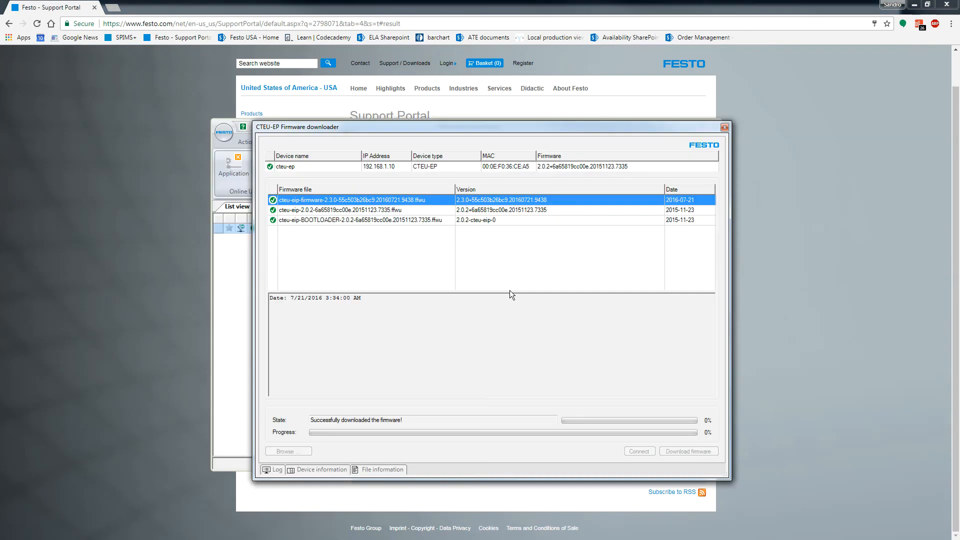
left_click(726, 127)
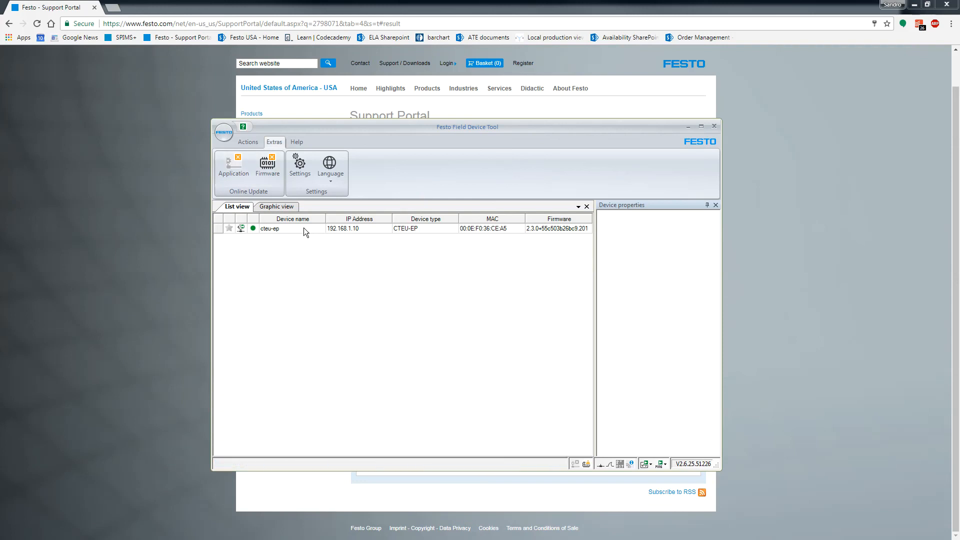
left_click(274, 230)
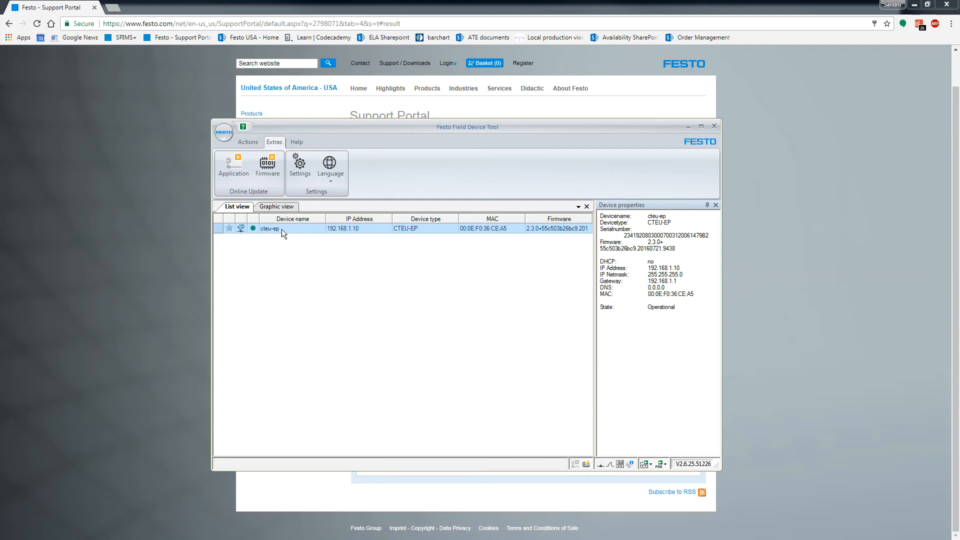